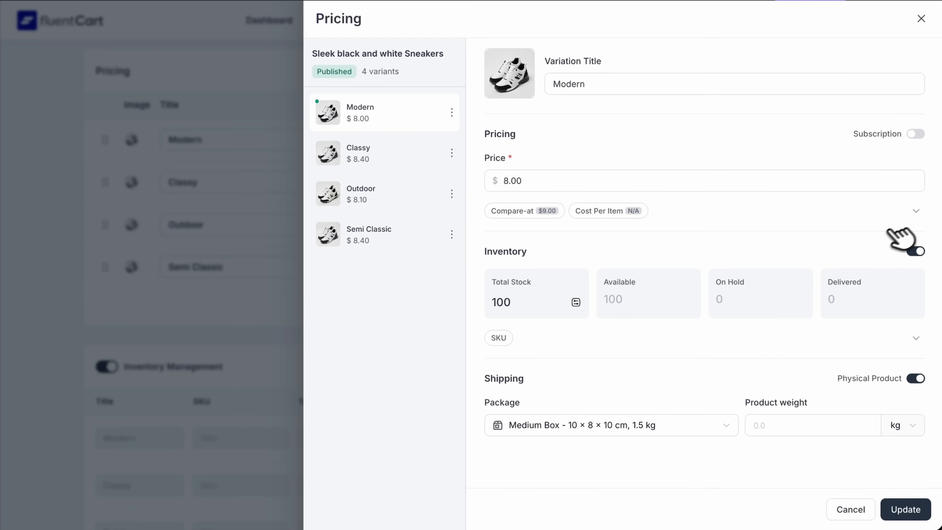
Step: Expand the Modern variant's additional display prices and SKU details to review its pricing and inventory options
click(916, 213)
scroll(916, 215, down, 1)
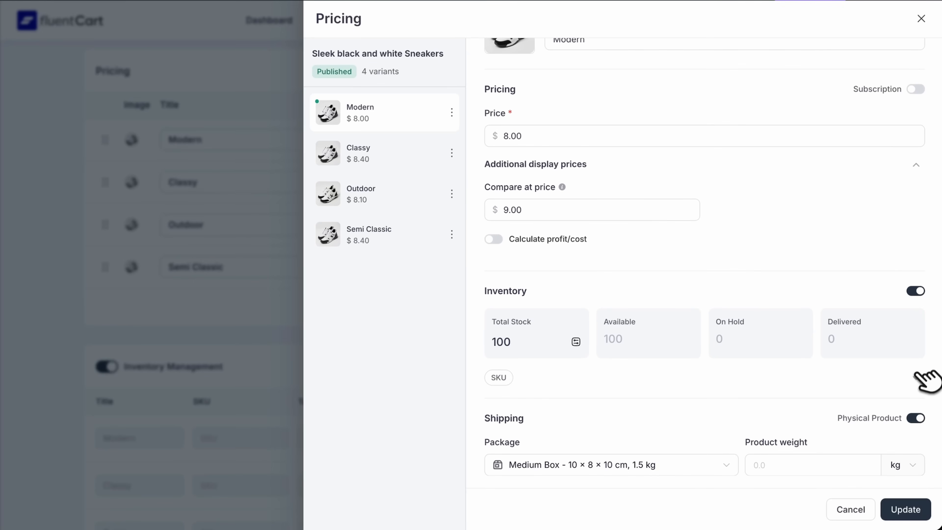
click(917, 377)
scroll(916, 376, down, 2)
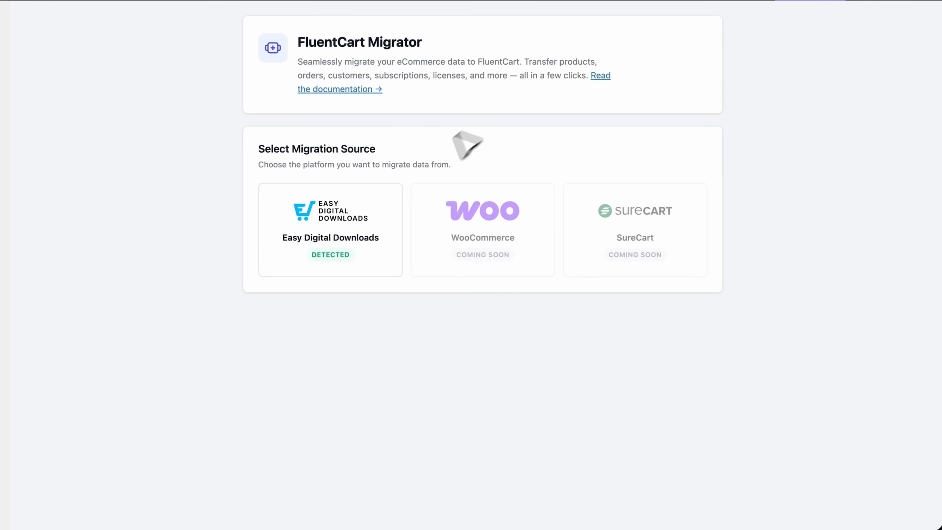
Step: Migrate the store data from Easy Digital Downloads with all migration steps included, from products to Recount & Verify
click(338, 231)
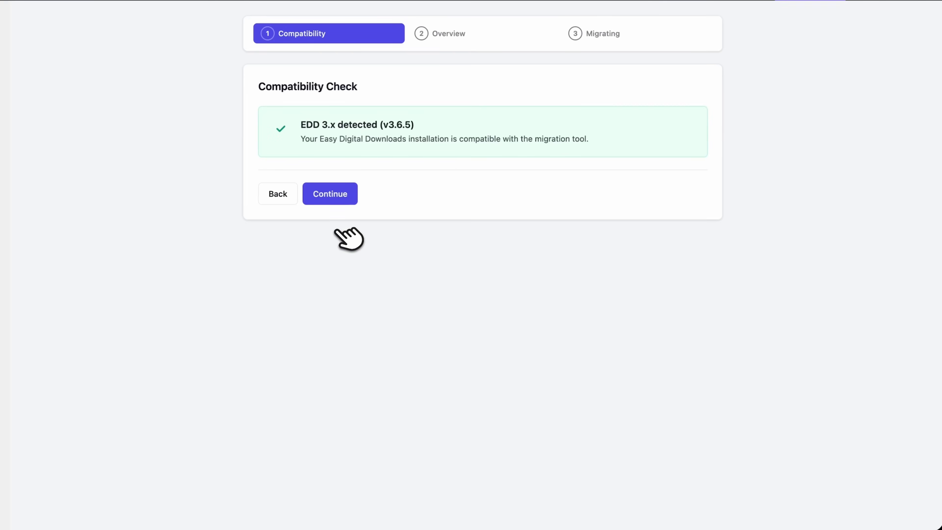
click(337, 204)
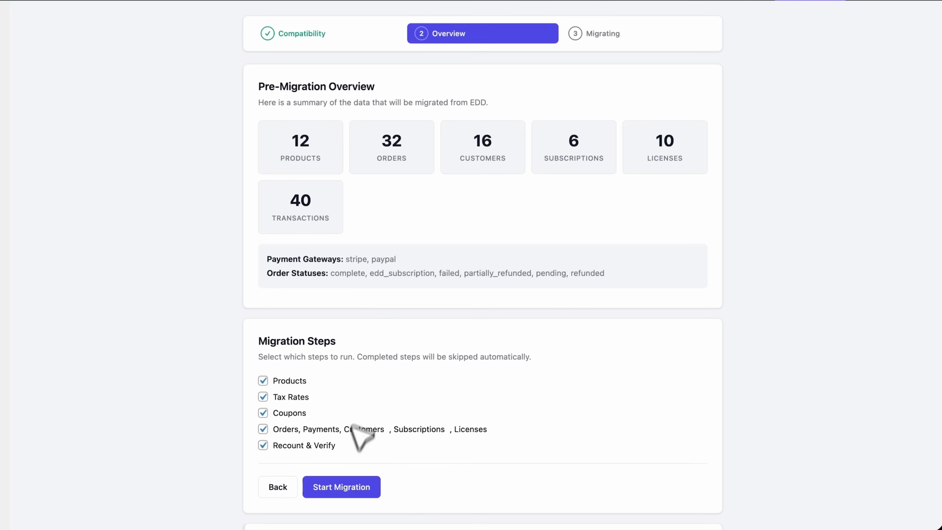
click(357, 489)
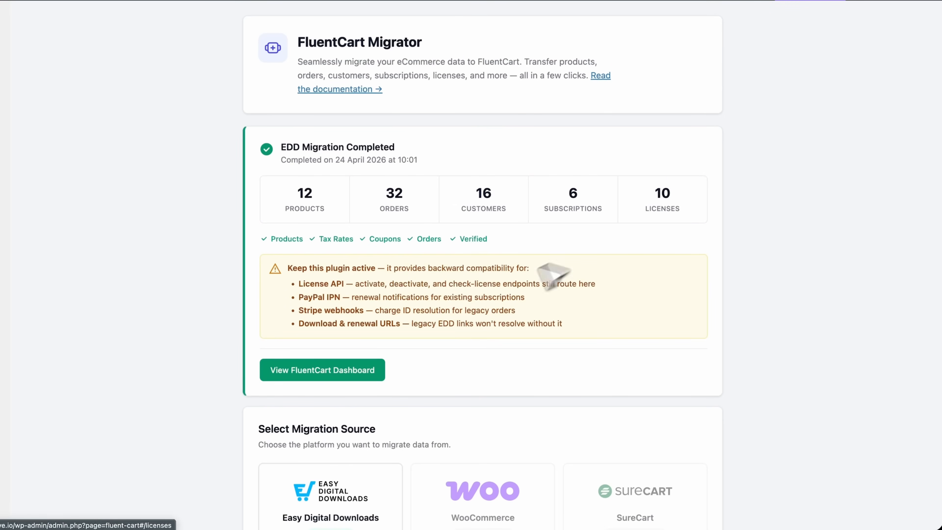
Step: Go from the completed migration summary to the FluentCart dashboard and review the migrated licenses and orders
click(320, 371)
click(639, 24)
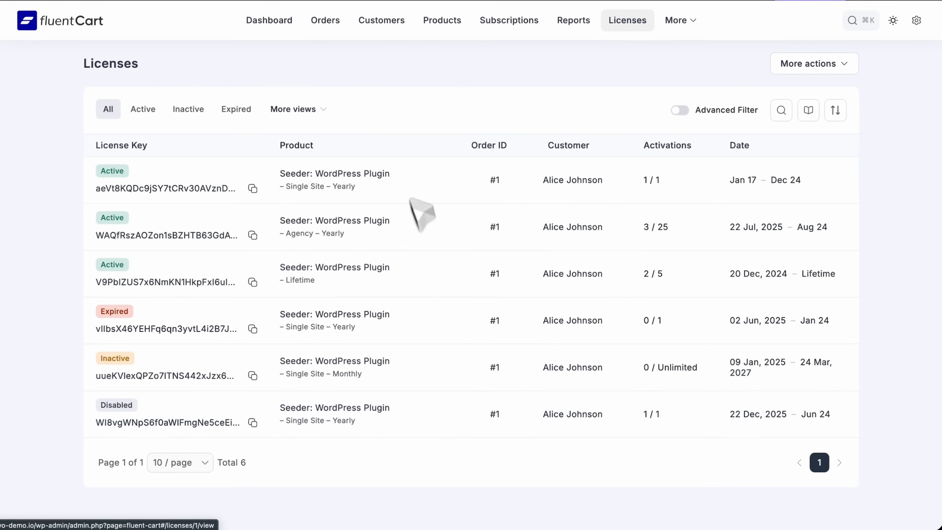
click(335, 23)
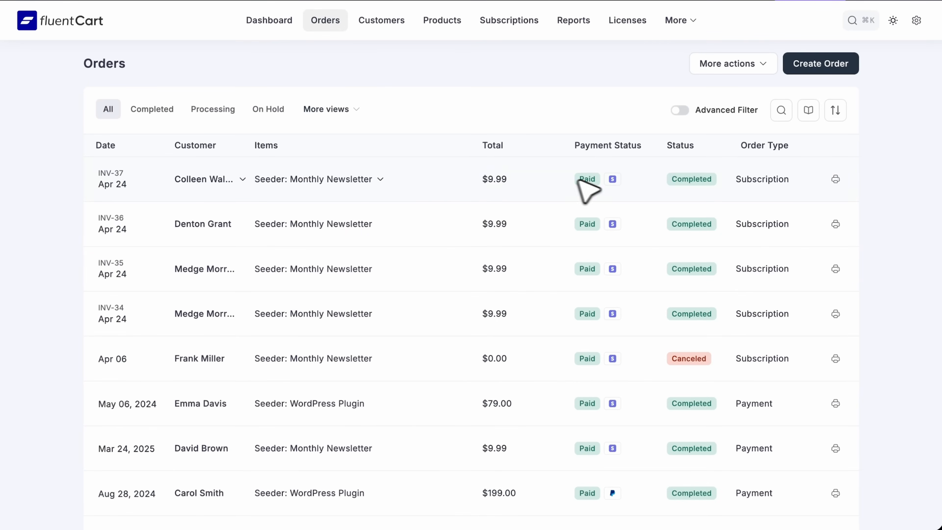
scroll(604, 367, down, 5)
scroll(625, 383, up, 5)
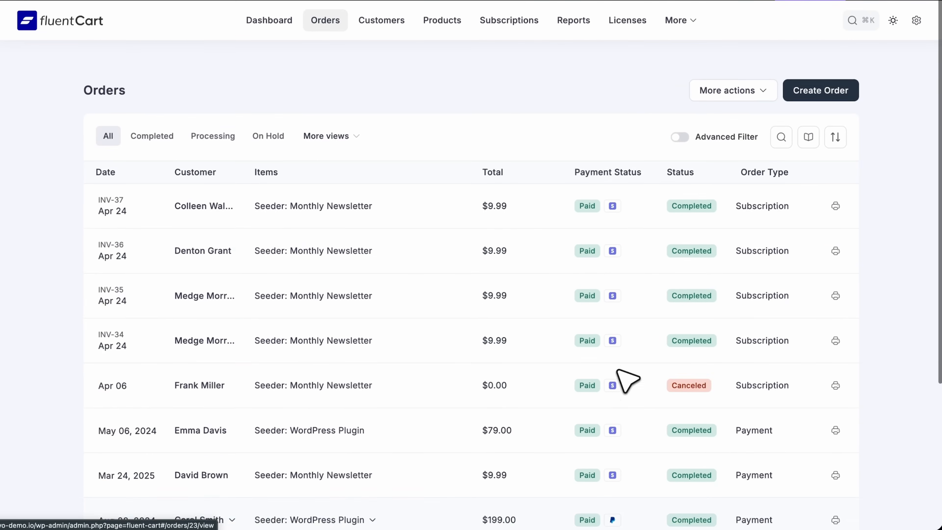
click(636, 25)
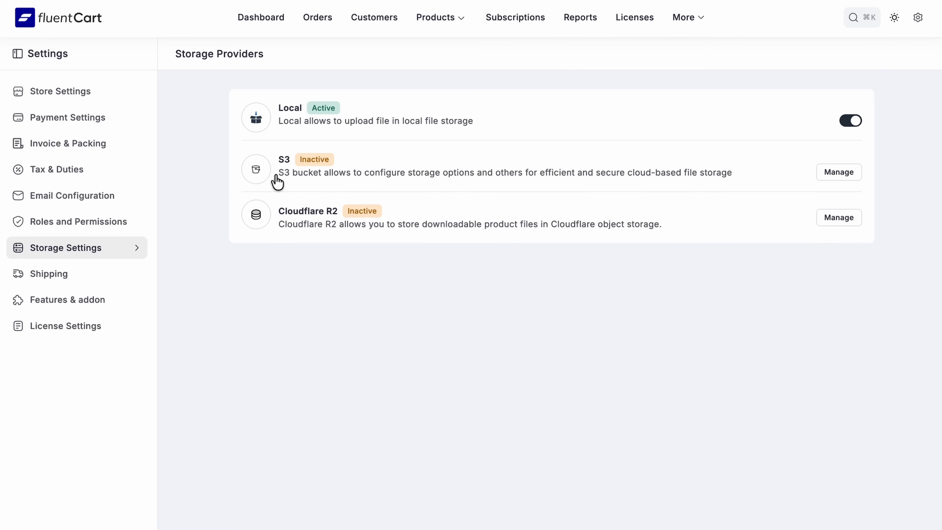
Step: Open the S3 storage provider's setup and choose storing its credentials in the database
click(274, 181)
click(348, 210)
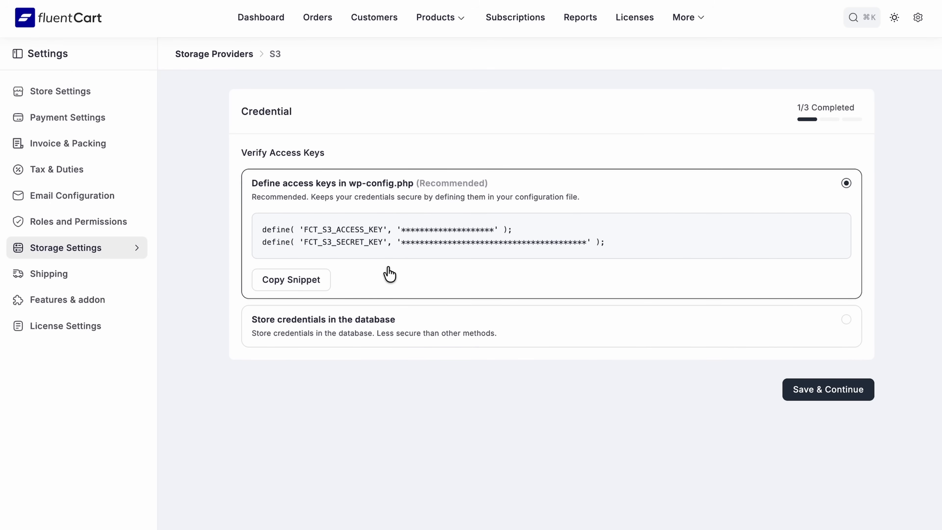
click(422, 326)
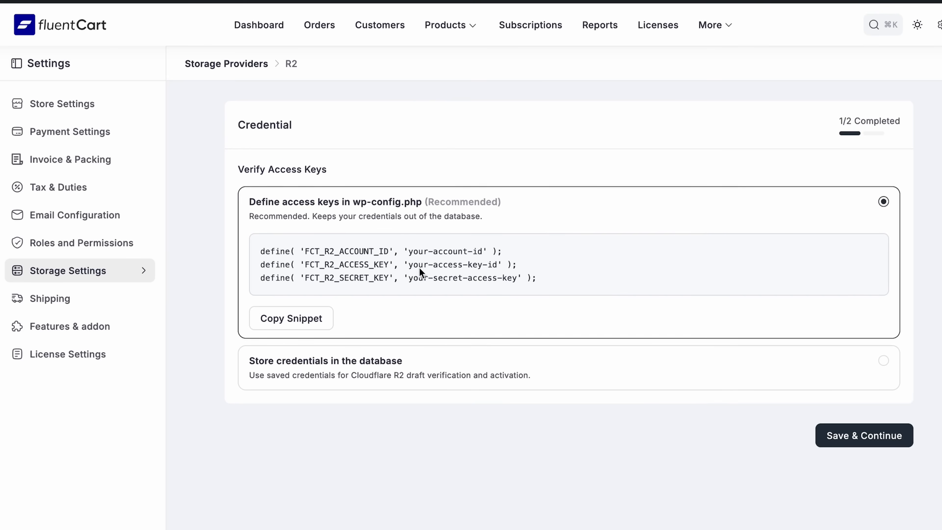
Step: Save Cloudflare R2 with access keys defined in wp-config.php and connect the existing bucket again-new-bucket
click(872, 436)
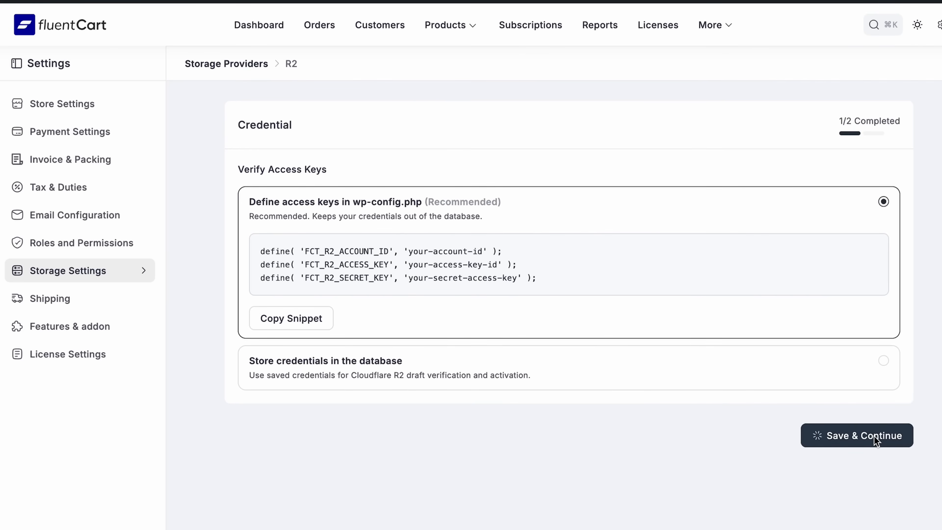
click(422, 259)
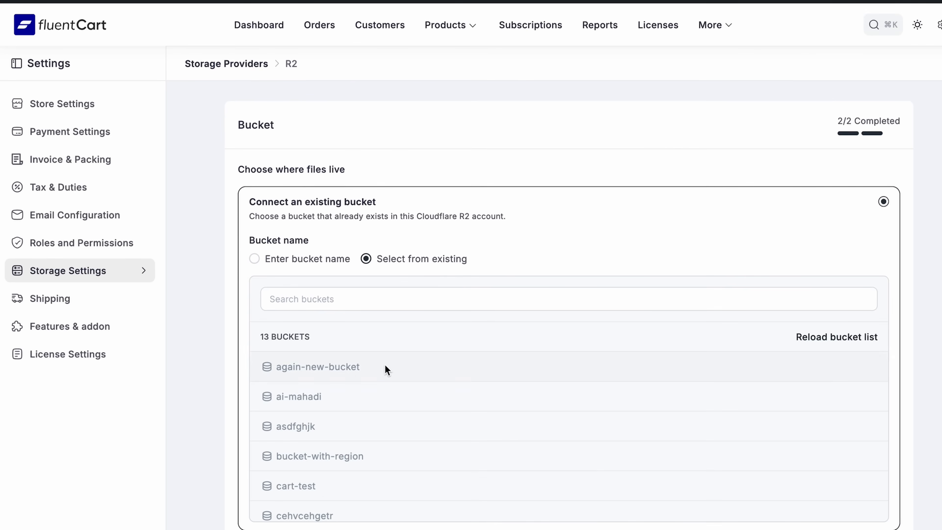
click(384, 366)
scroll(613, 362, down, 5)
click(469, 321)
click(883, 498)
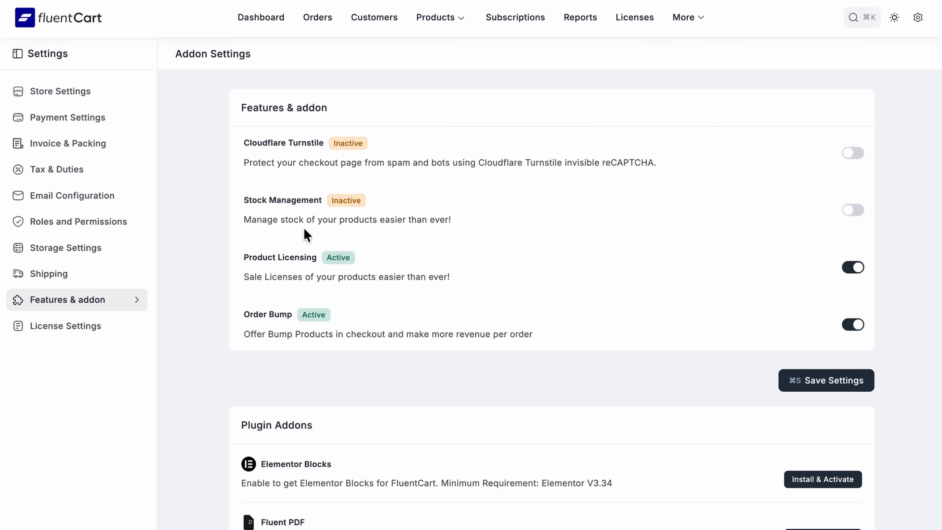
Step: Enable the Stock Management feature and save the addon settings
click(853, 210)
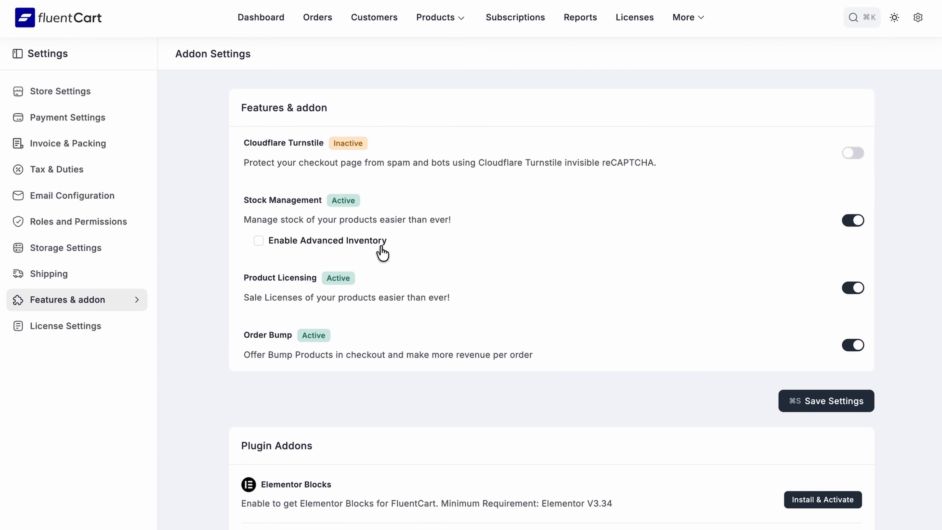
click(791, 400)
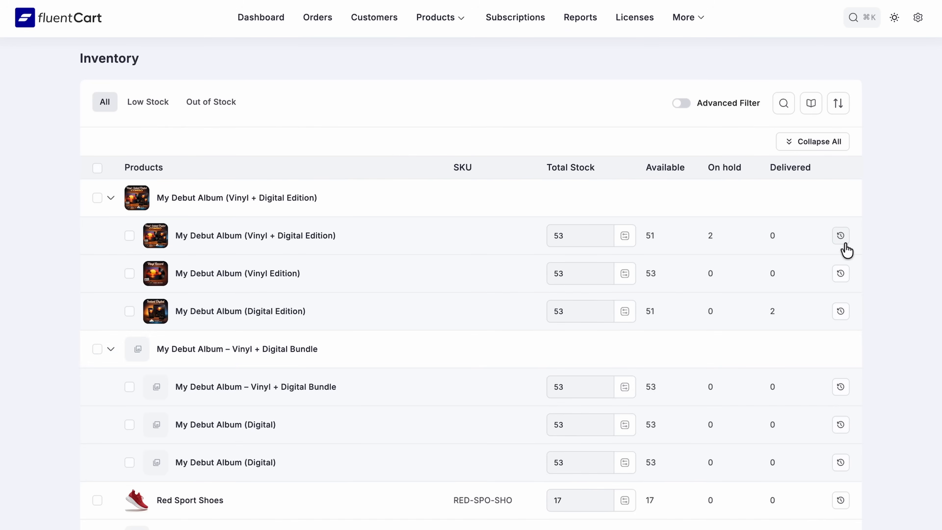
Step: Examine the stock adjustment history of the My Debut Album (Vinyl + Digital Edition) variant in the inventory
click(841, 236)
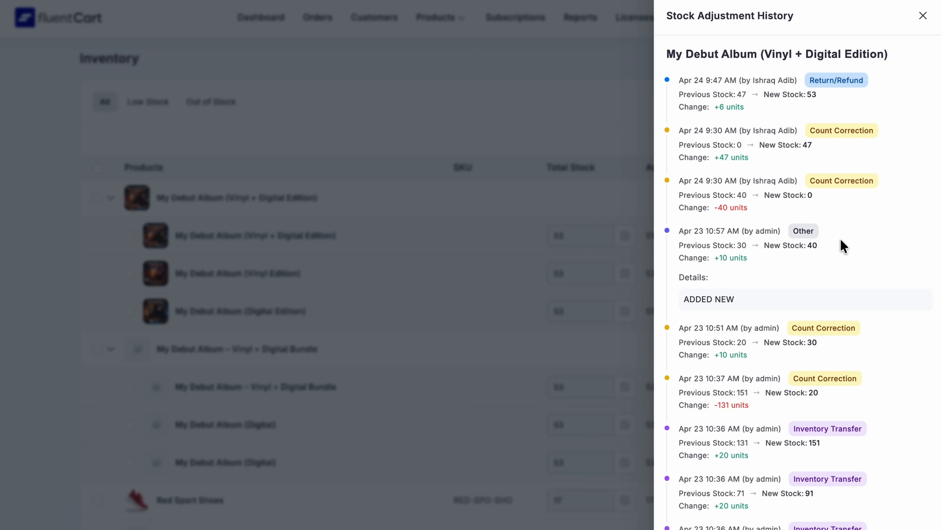
scroll(844, 251, down, 6)
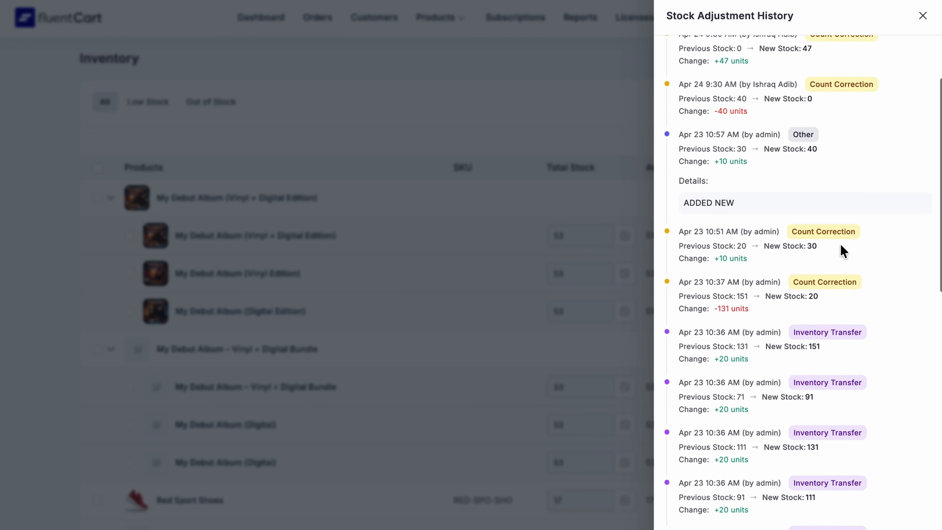
scroll(843, 251, down, 6)
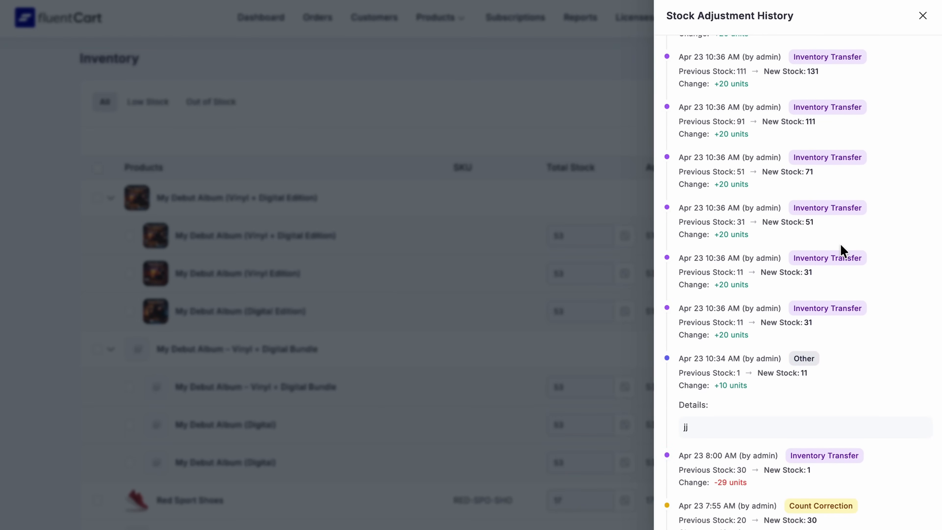
scroll(843, 251, down, 5)
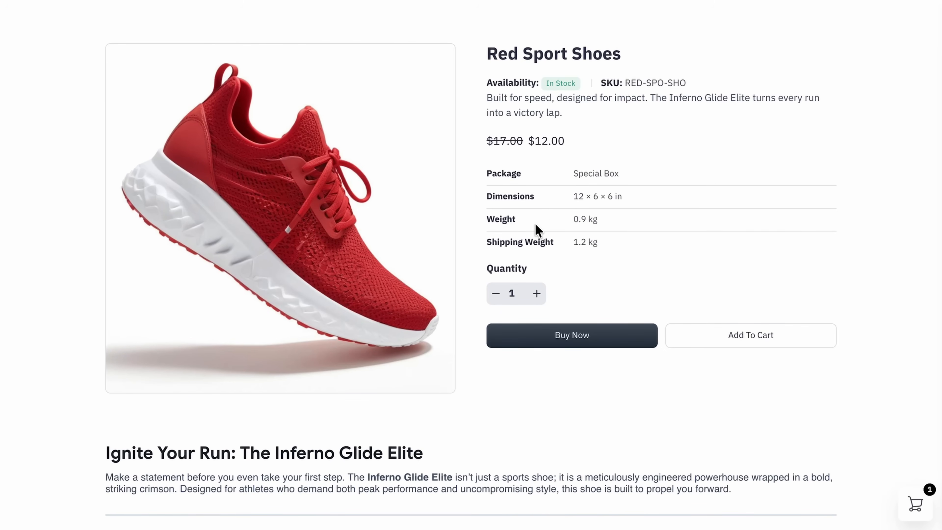
Step: Start a direct purchase of one pair of Red Sport Shoes from the product page
click(575, 347)
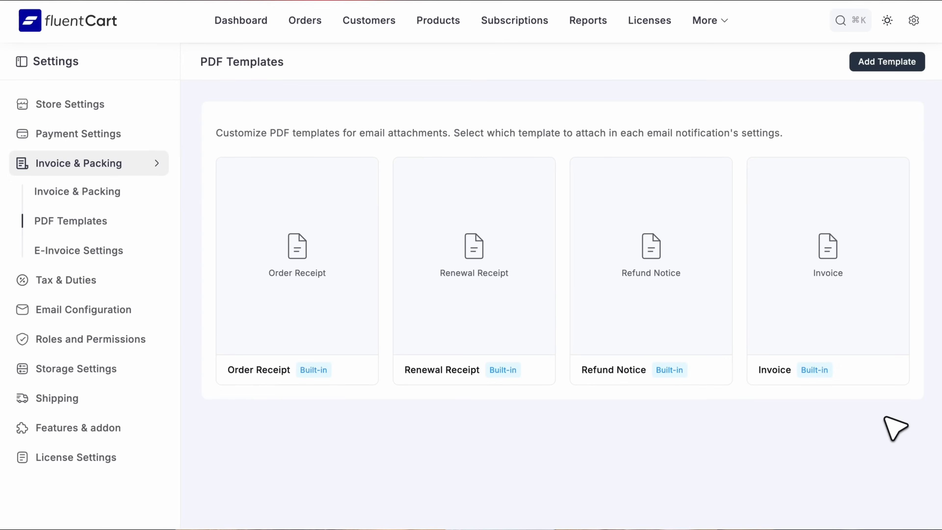
Step: Create a custom PDF template named Payment Receipt and insert a block from the block library into its body
click(887, 64)
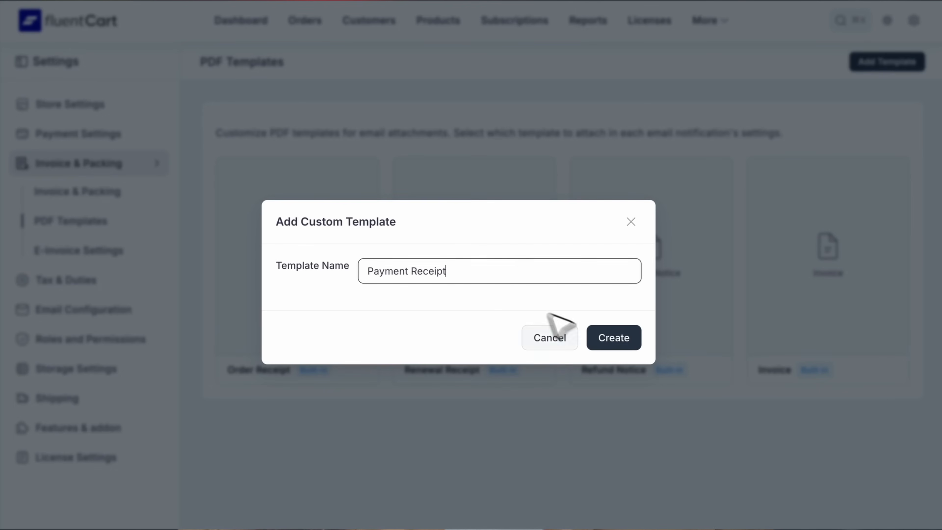
click(612, 343)
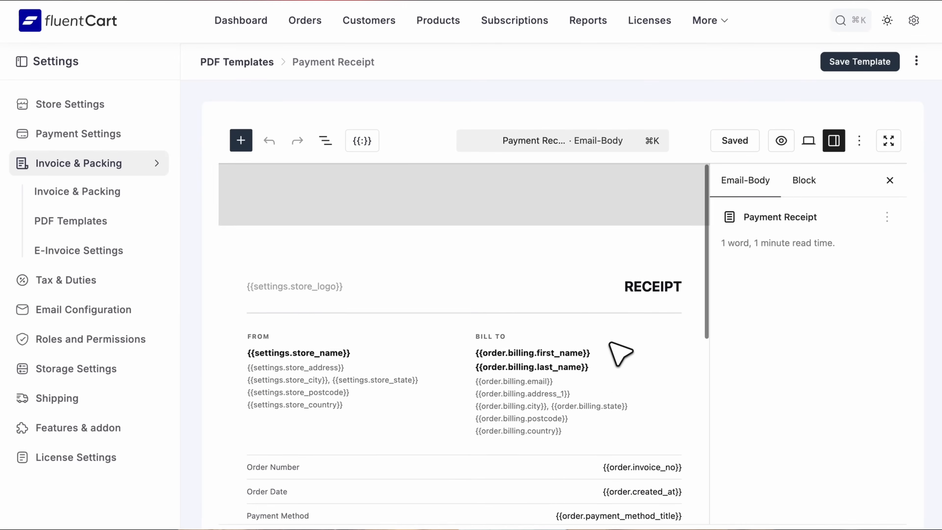
click(242, 144)
scroll(352, 396, down, 10)
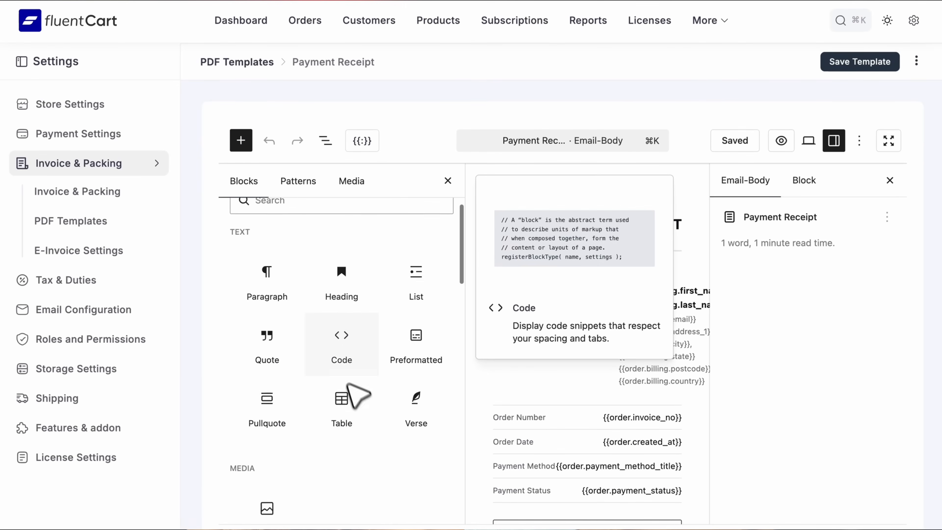
scroll(362, 404, down, 4)
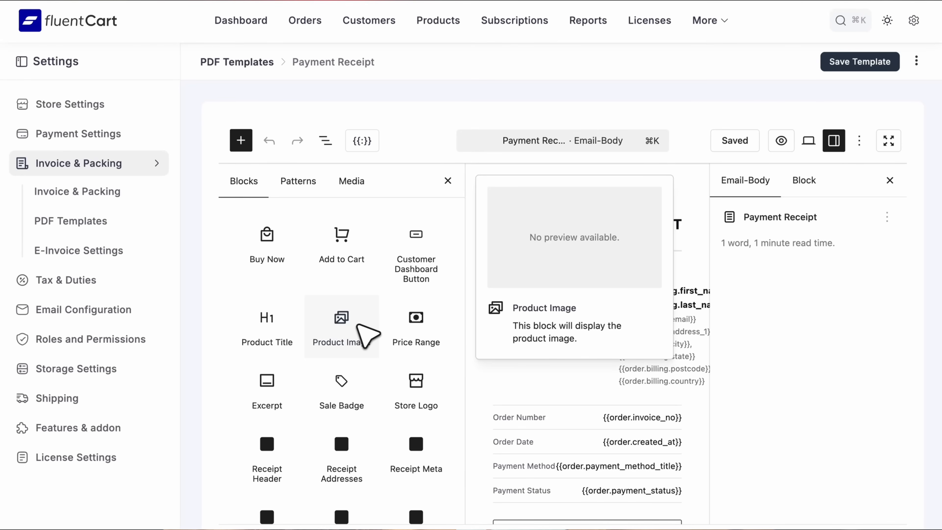
scroll(365, 334, down, 7)
drag(274, 351, 594, 315)
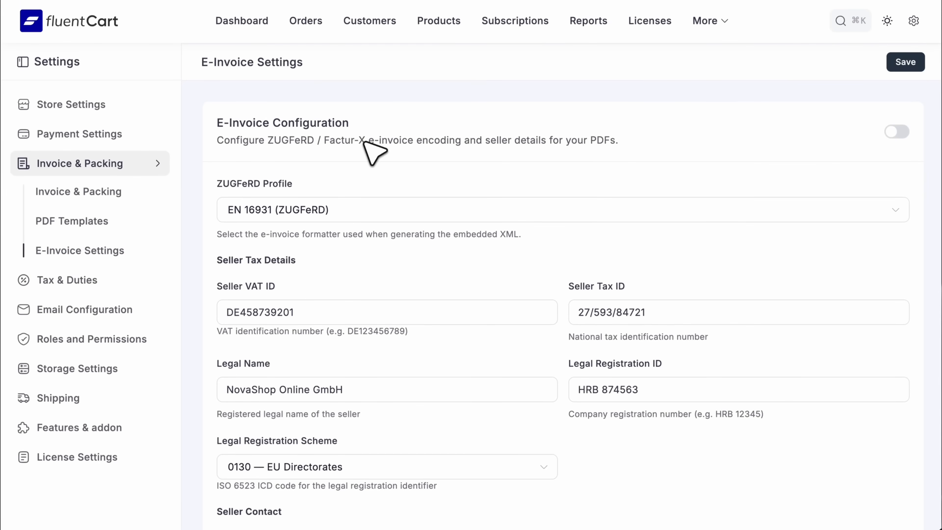
Step: Review the seller contact and bank detail fields in the e-invoice configuration
scroll(394, 177, down, 10)
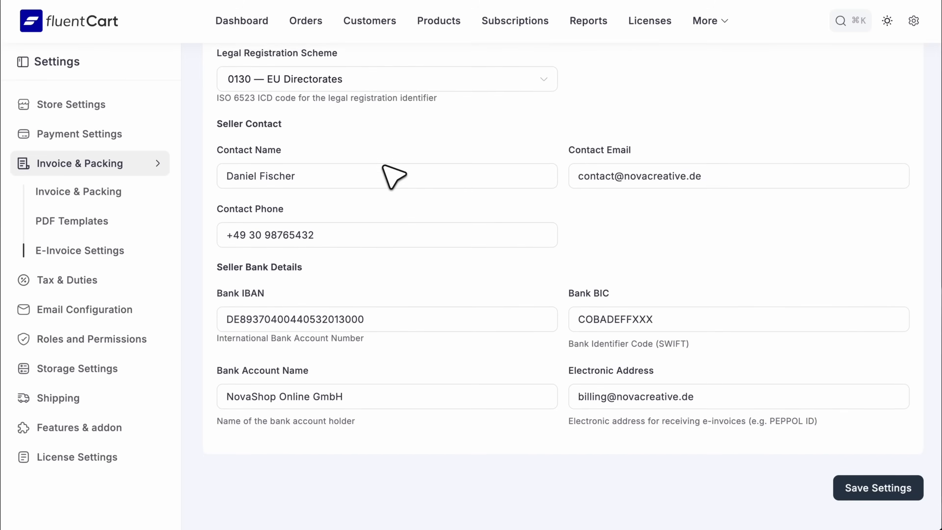